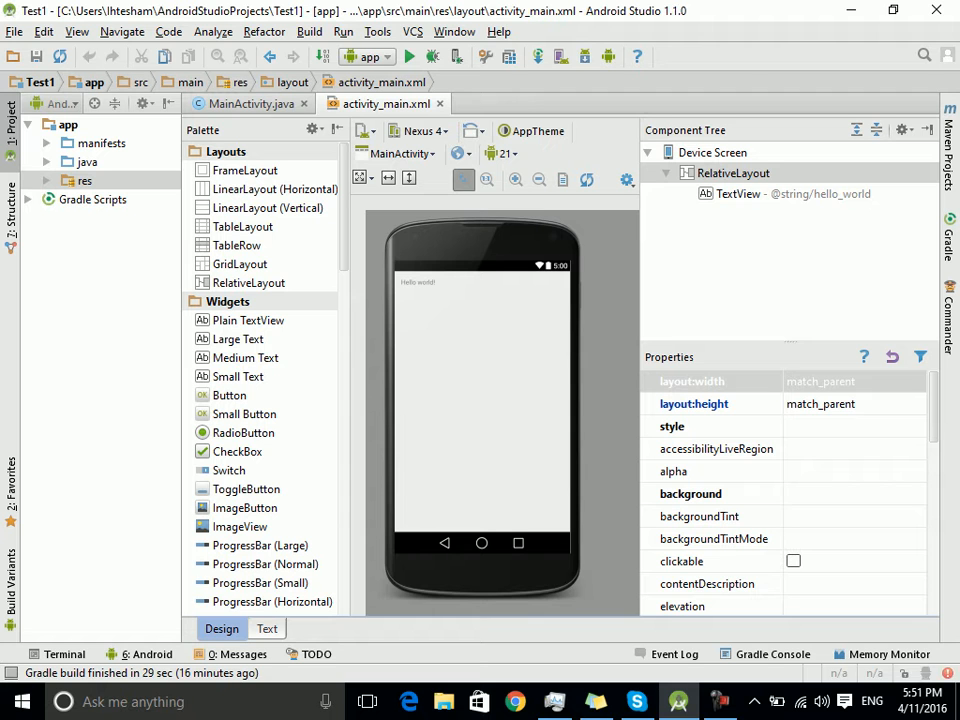
Open the AVD Manager and start creating a new virtual device.
left_click_drag(613, 397, 371, 210)
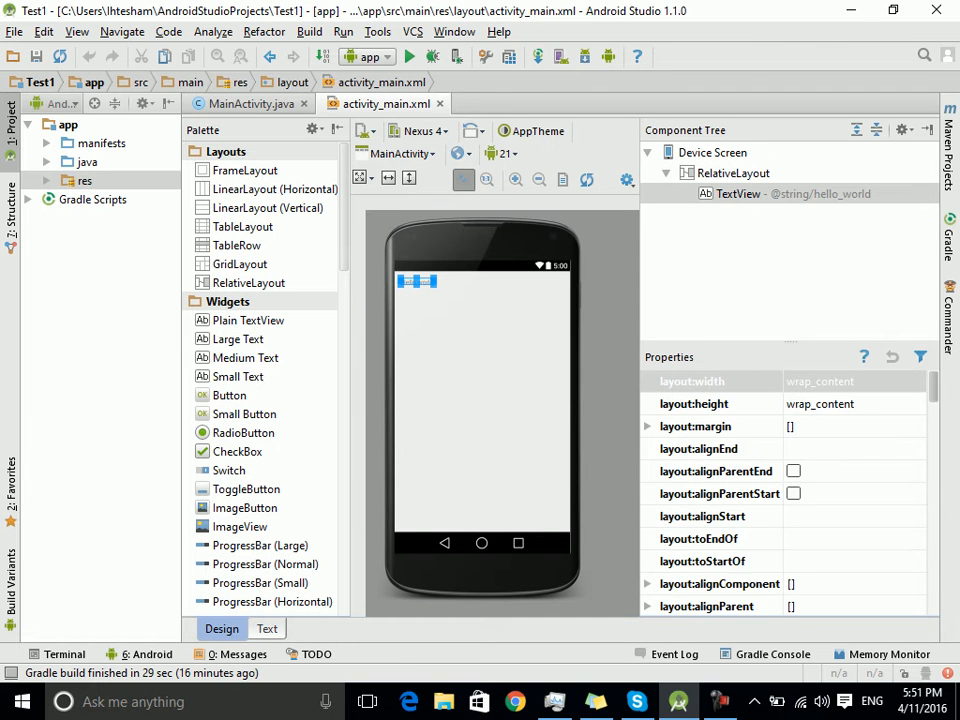
left_click(378, 32)
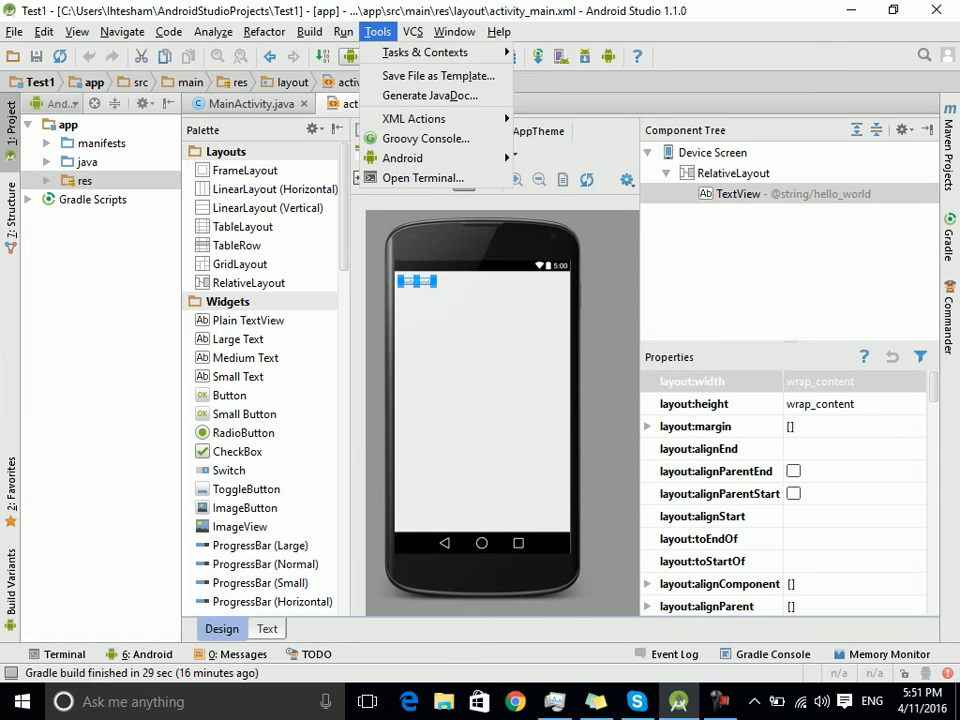
mouse_move(420, 158)
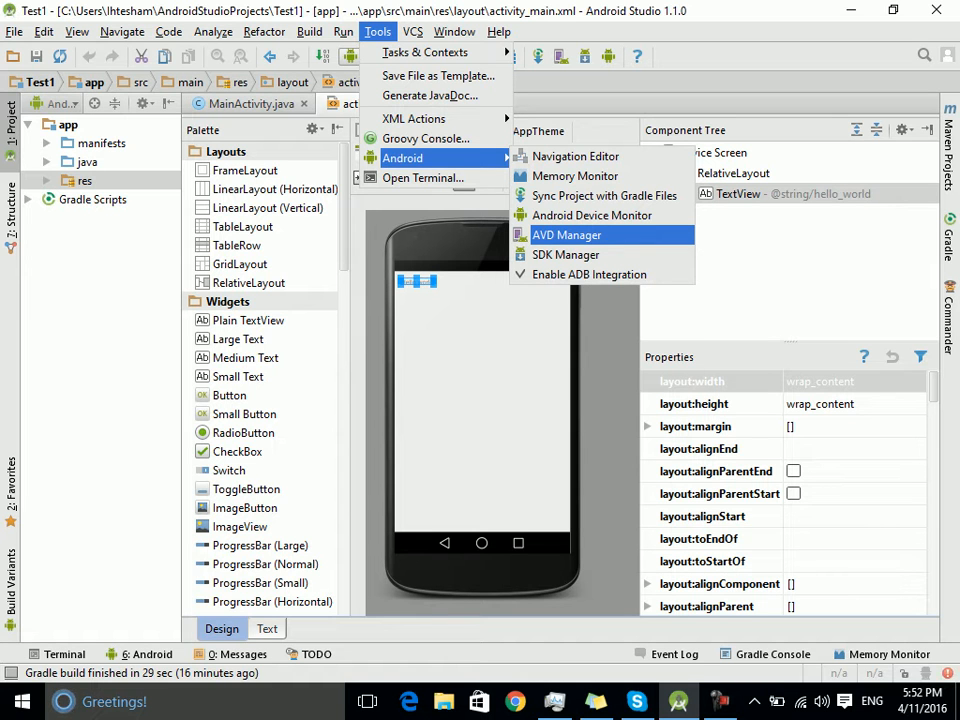
key("Return")
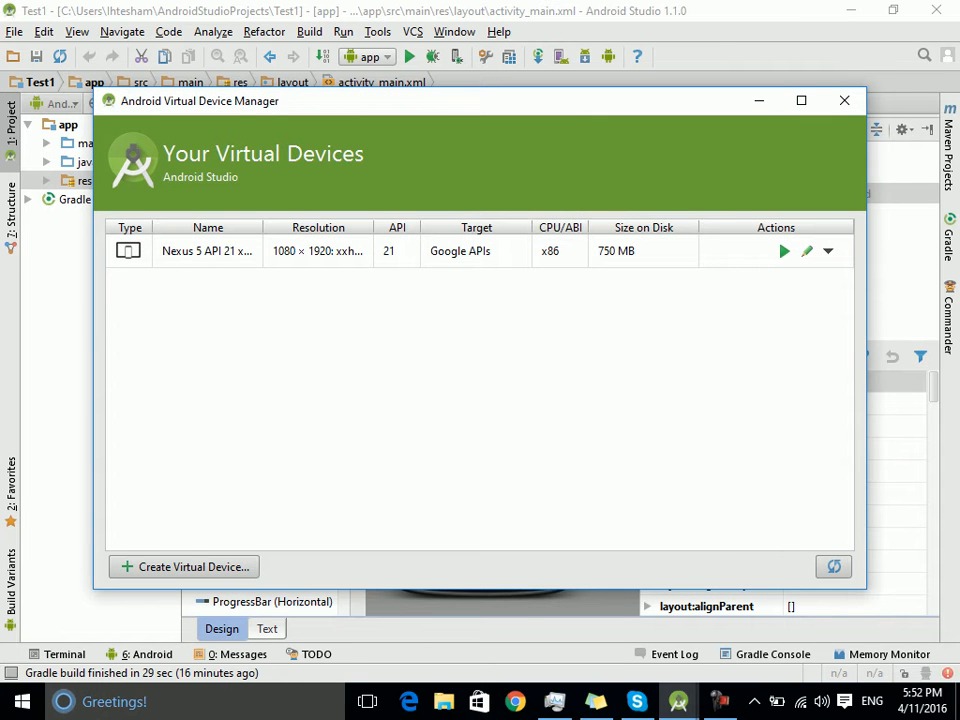
left_click(460, 251)
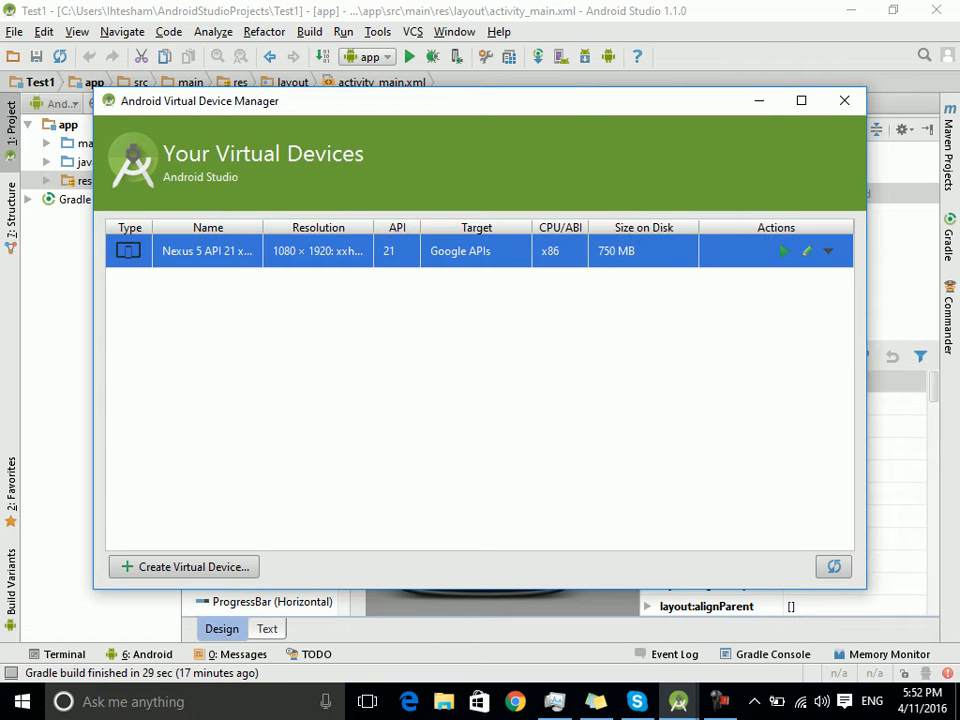
left_click(184, 567)
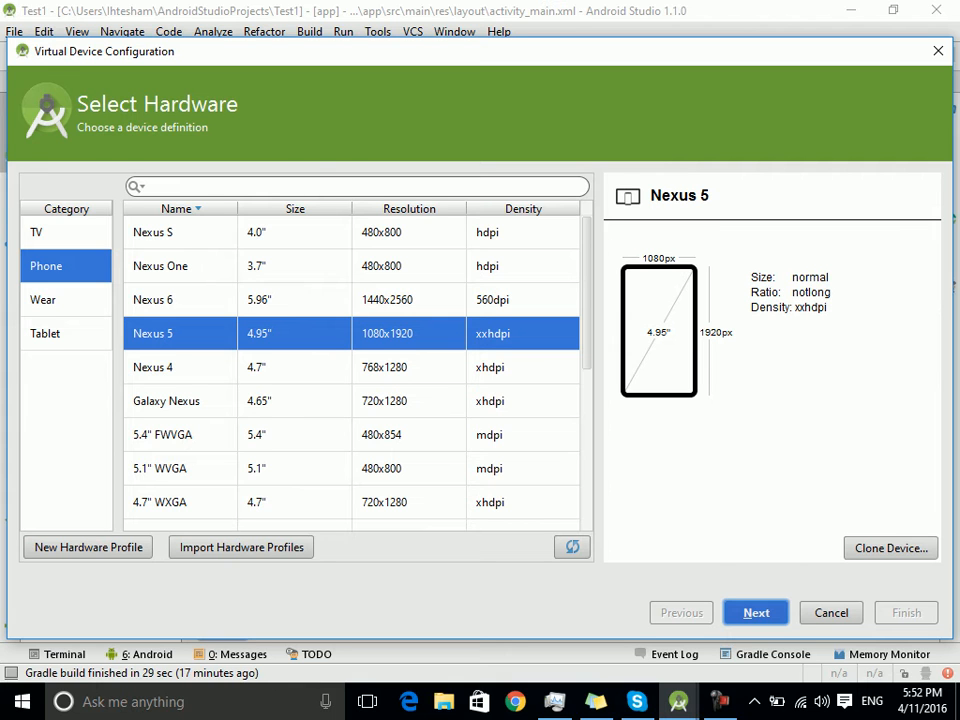
Look through the TV, Wear and Tablet hardware categories, then continue with the Nexus 5 phone definition.
left_click(66, 232)
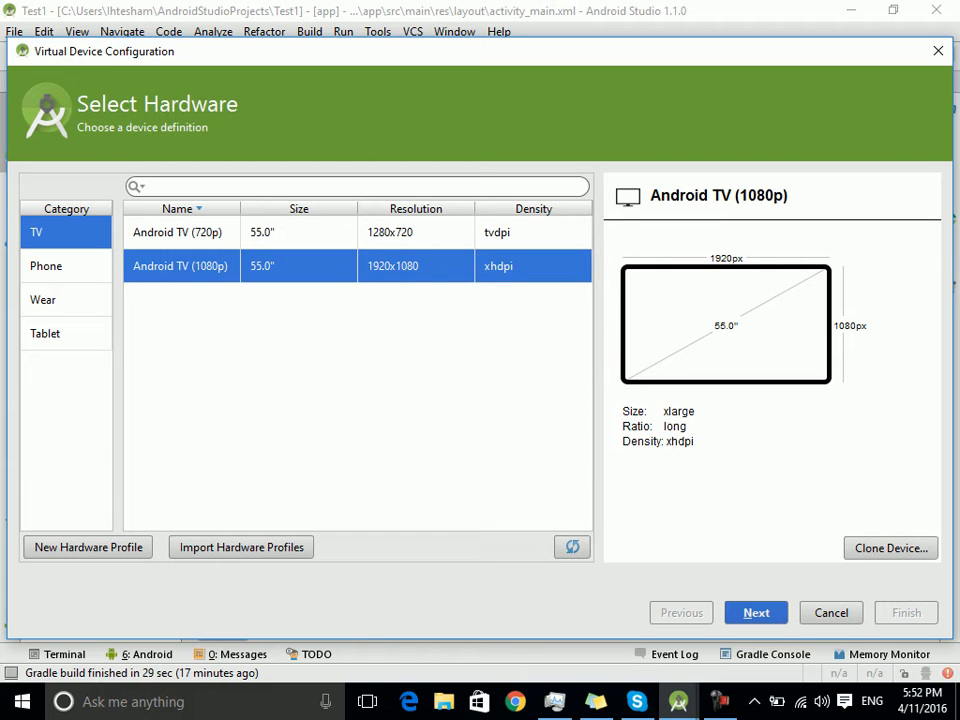
left_click(66, 266)
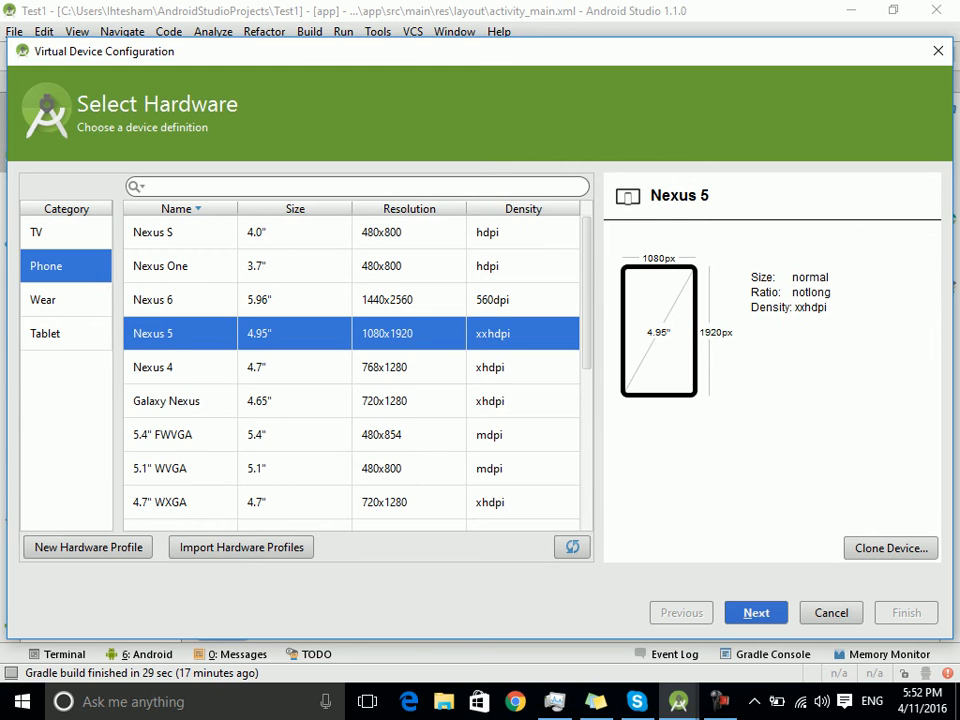
left_click(66, 300)
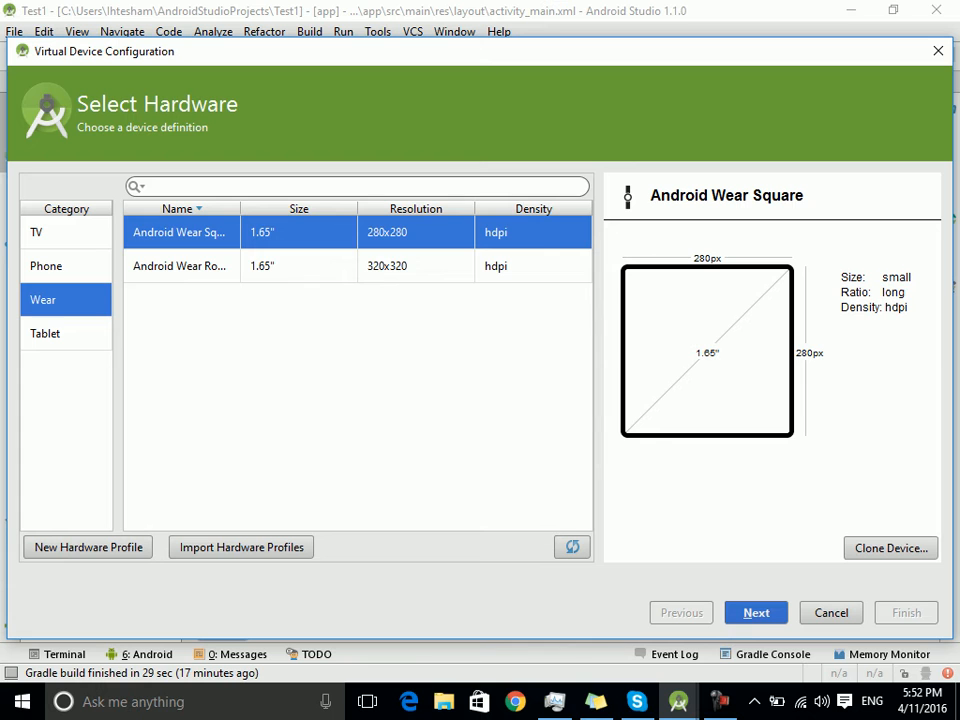
left_click(66, 333)
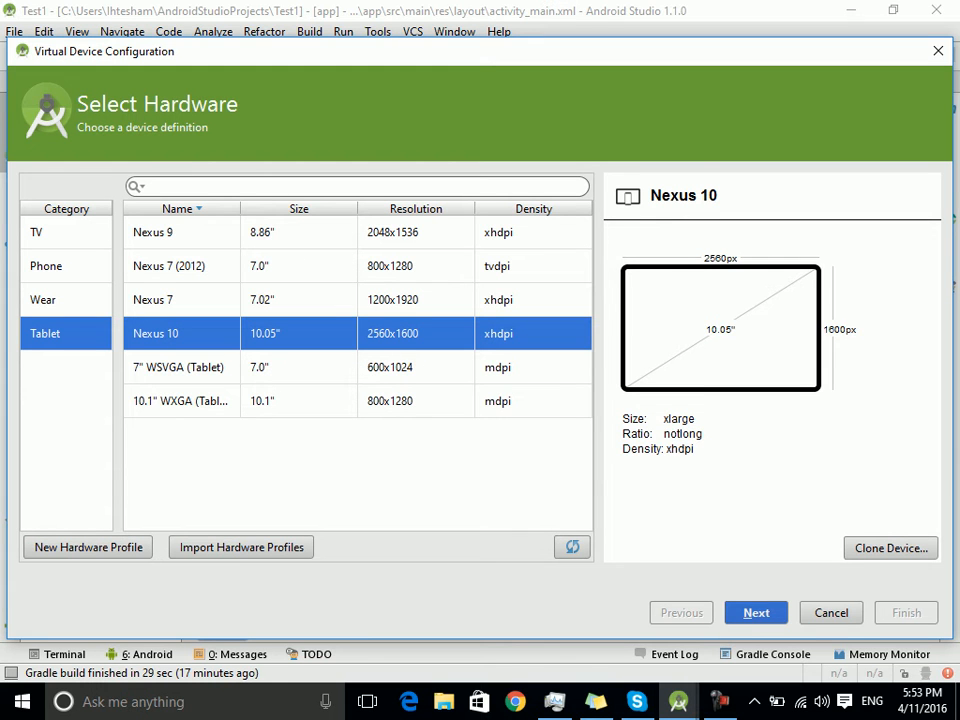
left_click(66, 266)
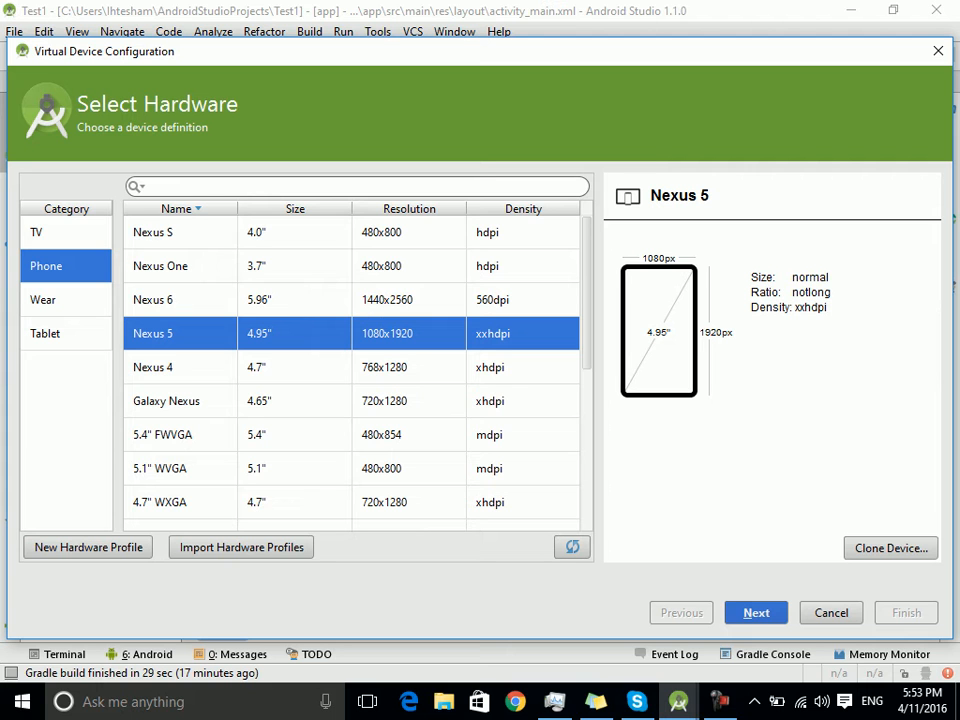
left_click(756, 613)
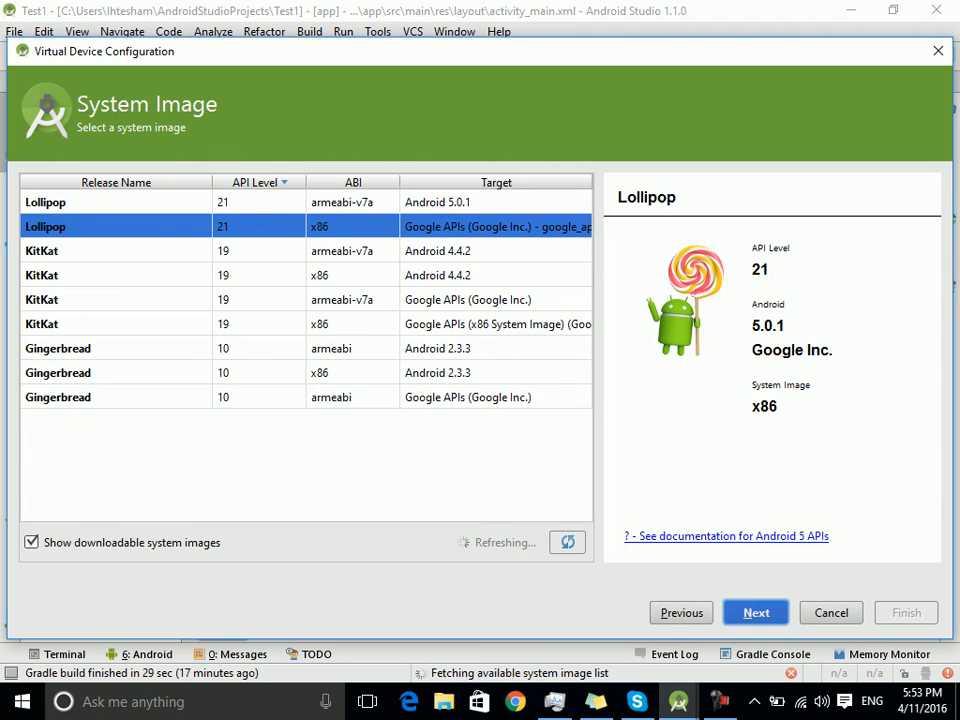
Turn off downloadable system images and continue with the KitKat API 19 x86 image targeting Android 4.4.2.
left_click(31, 542)
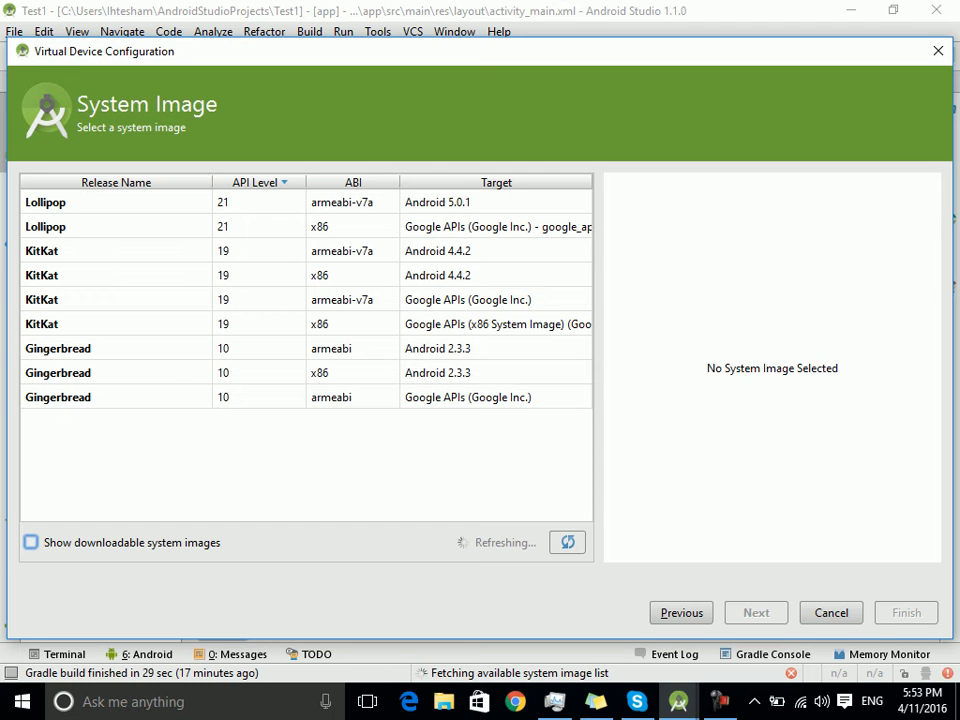
left_click(306, 251)
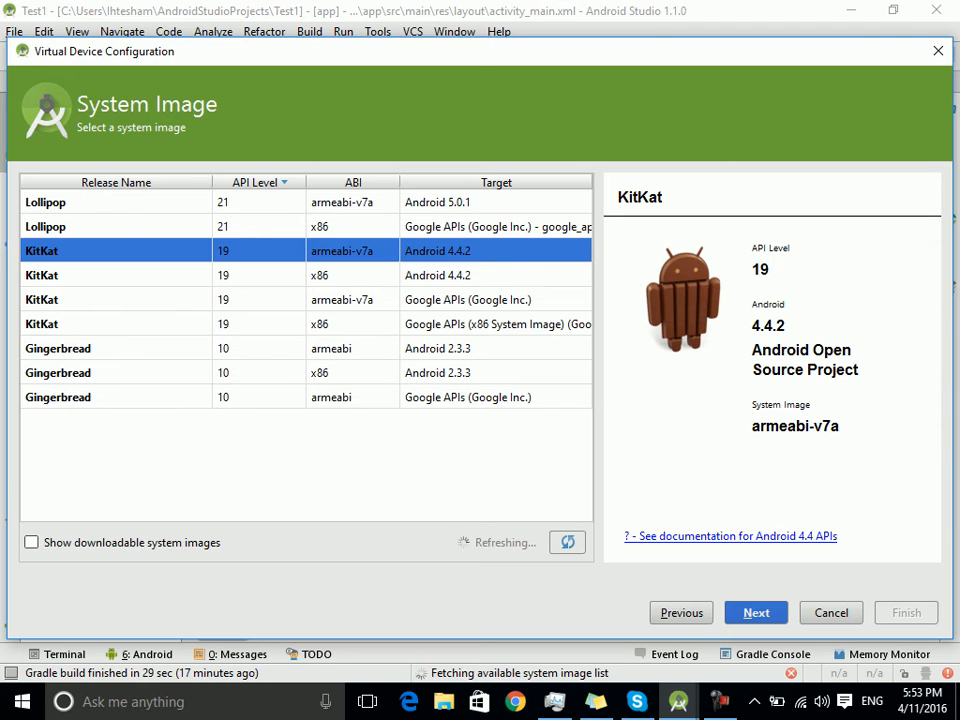
left_click(305, 300)
left_click(305, 324)
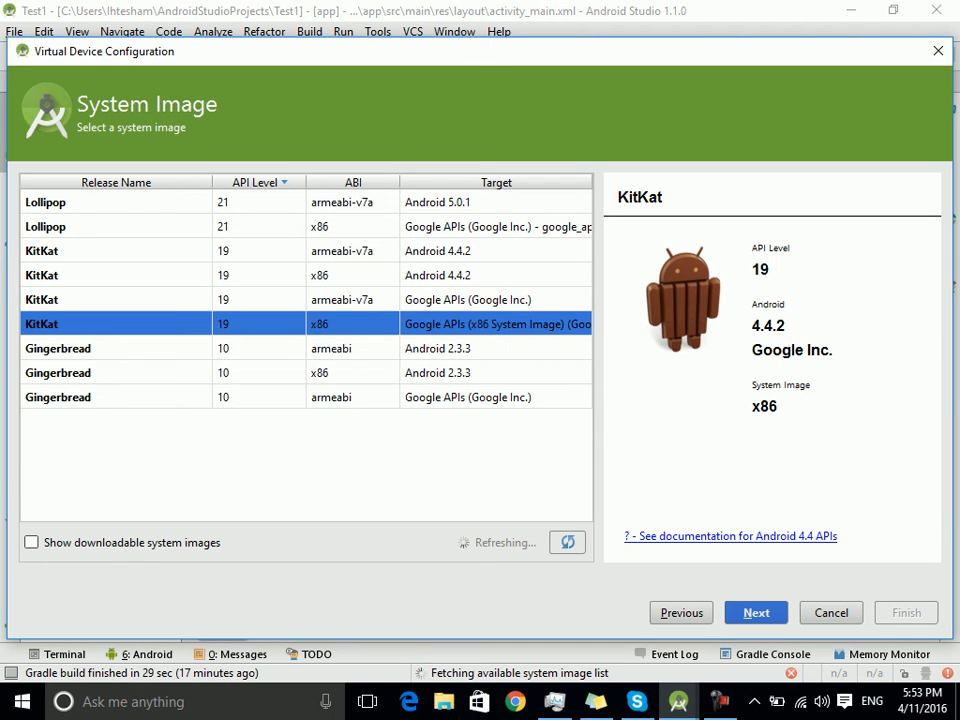
left_click(305, 300)
key("Up")
key("Up")
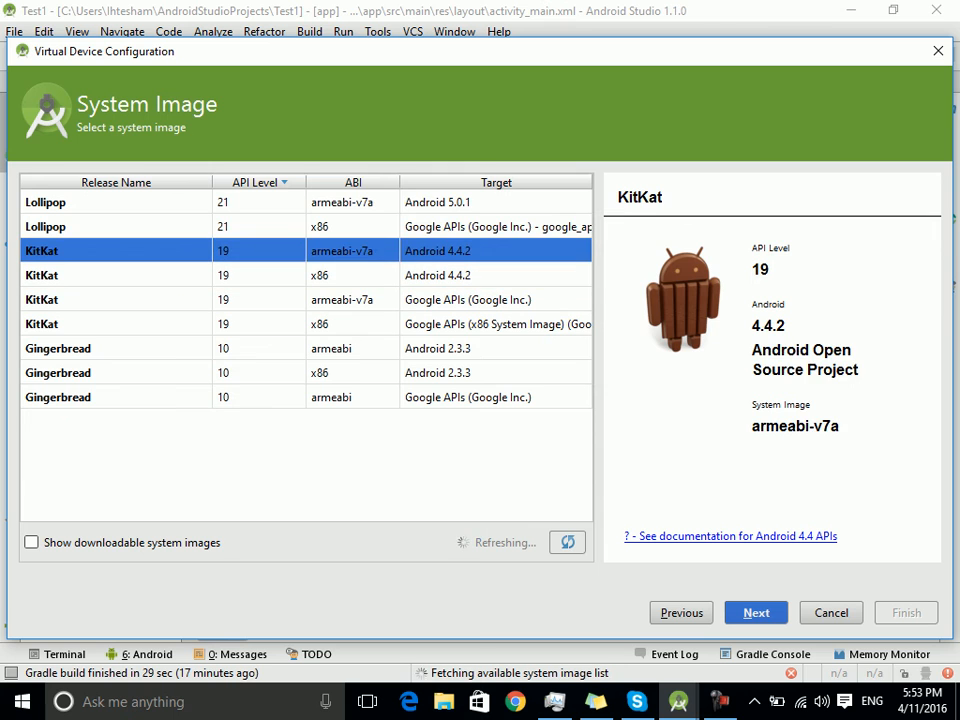
key("Up")
key("Up")
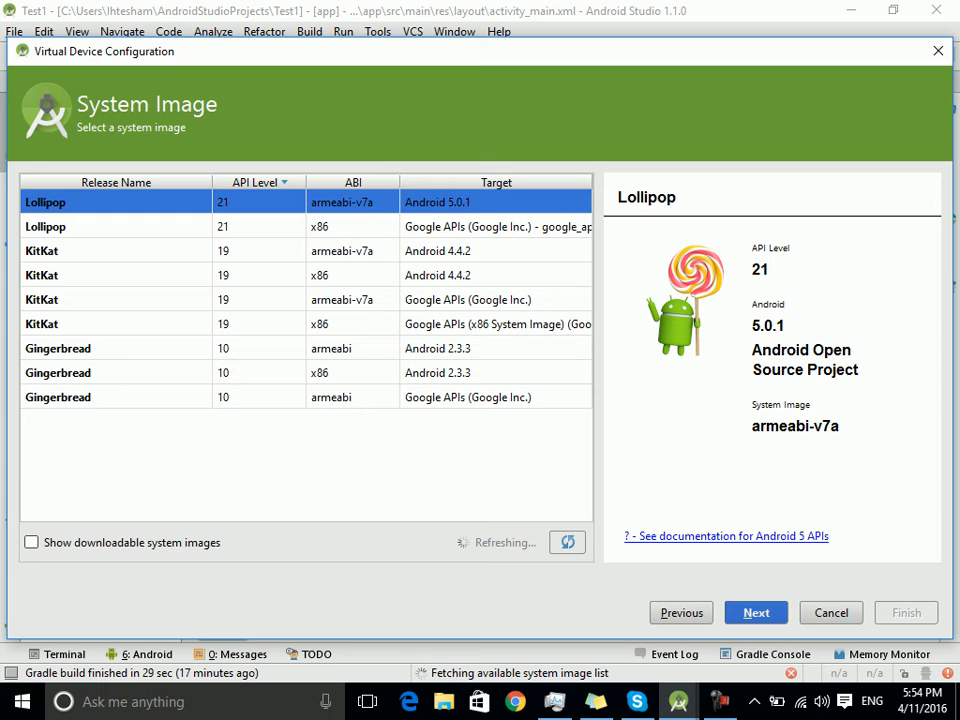
left_click(306, 227)
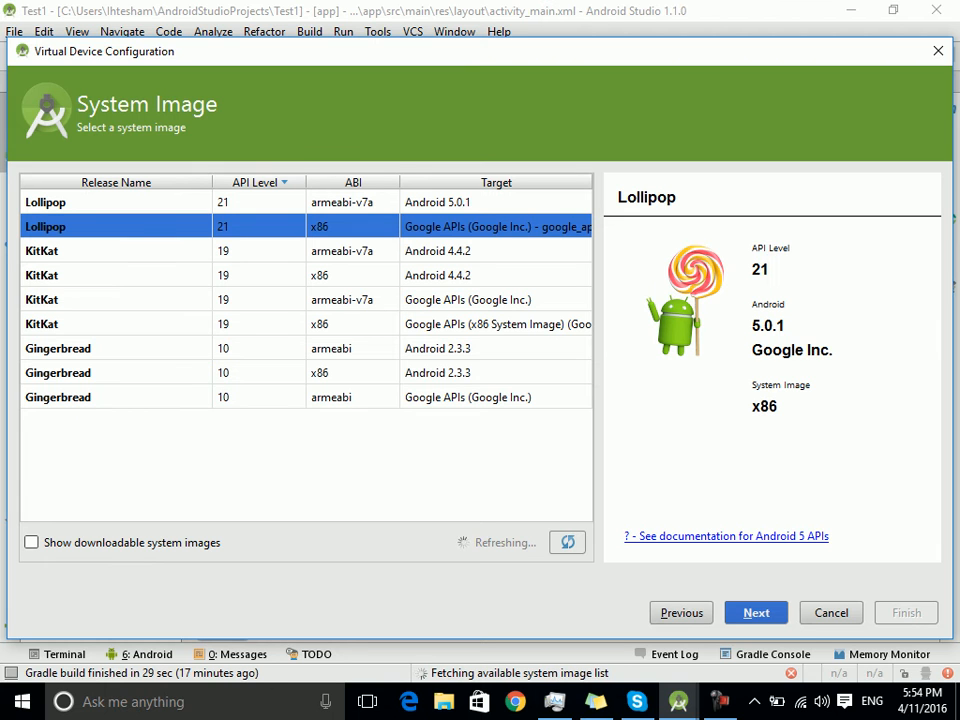
left_click(306, 275)
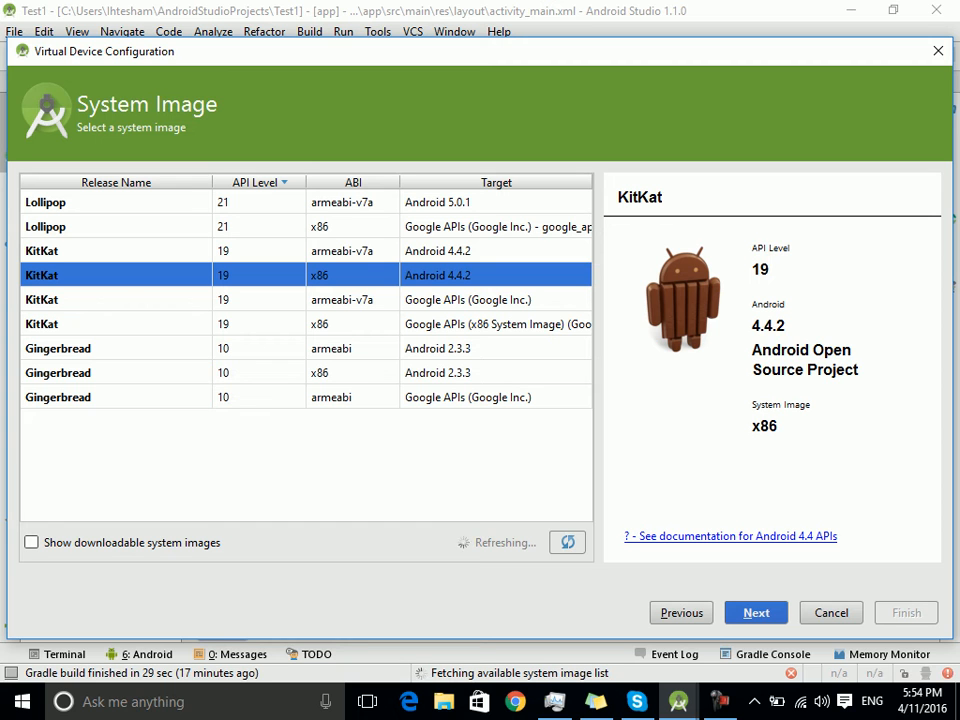
left_click(756, 613)
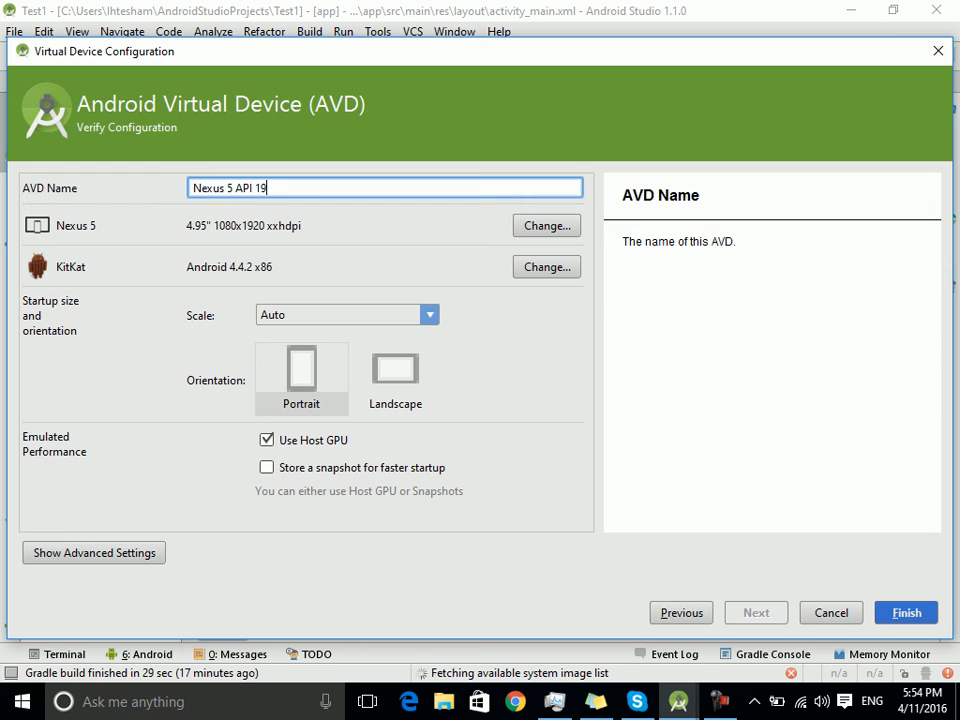
Rename the virtual device to KitKatEmulator.
key("BackSpace")
key("BackSpace")
key("BackSpace")
key("BackSpace")
key("BackSpace")
key("BackSpace")
key("BackSpace")
key("BackSpace")
key("BackSpace")
key("BackSpace")
key("BackSpace")
key("BackSpace")
key("BackSpace")
key("BackSpace")
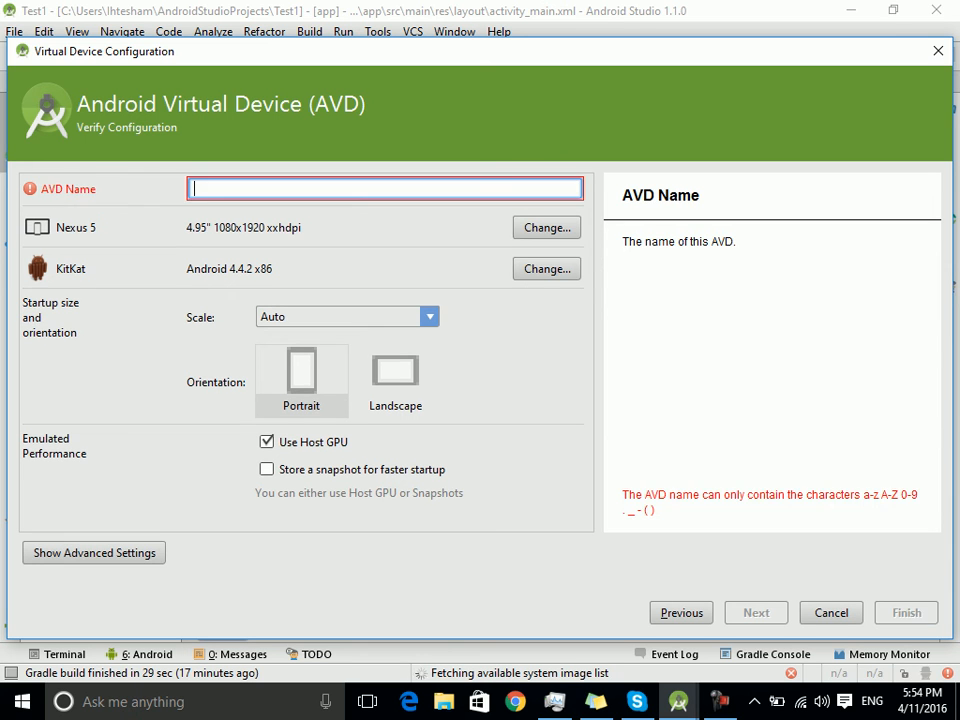
type("KitKa")
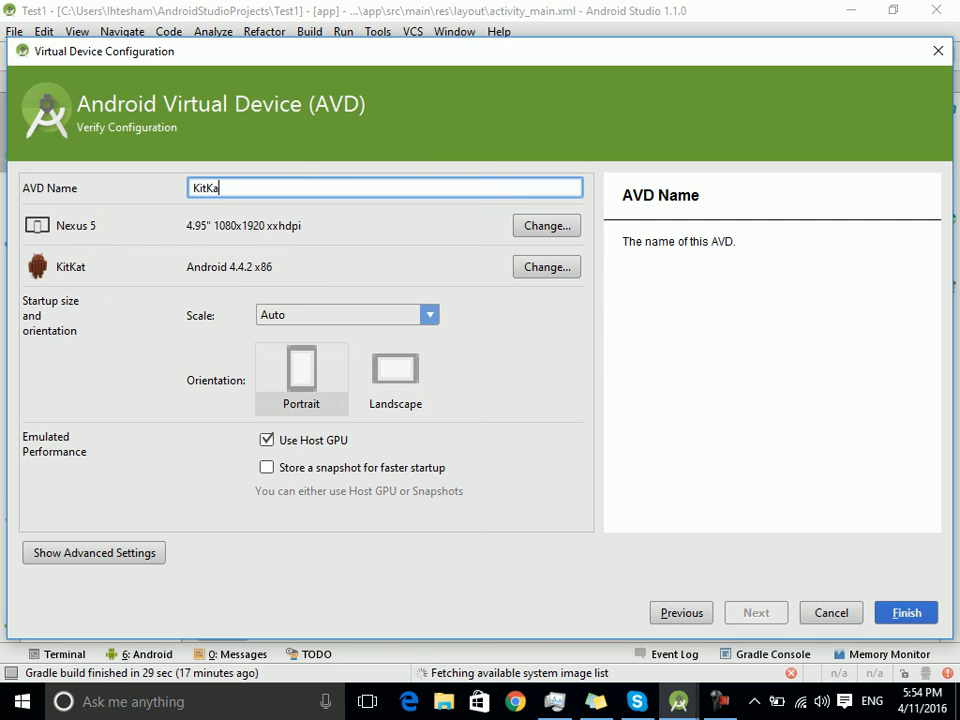
type("tEmulator")
left_click_drag(514, 52, 516, 27)
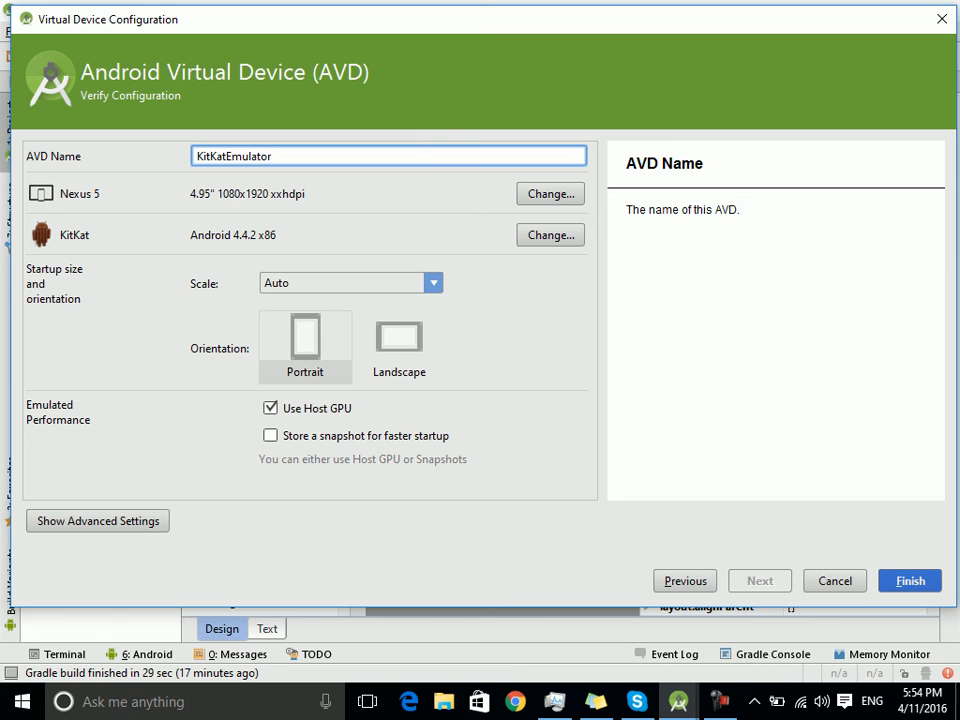
Choose Portrait as the startup orientation and review the available startup scale options.
left_click(305, 347)
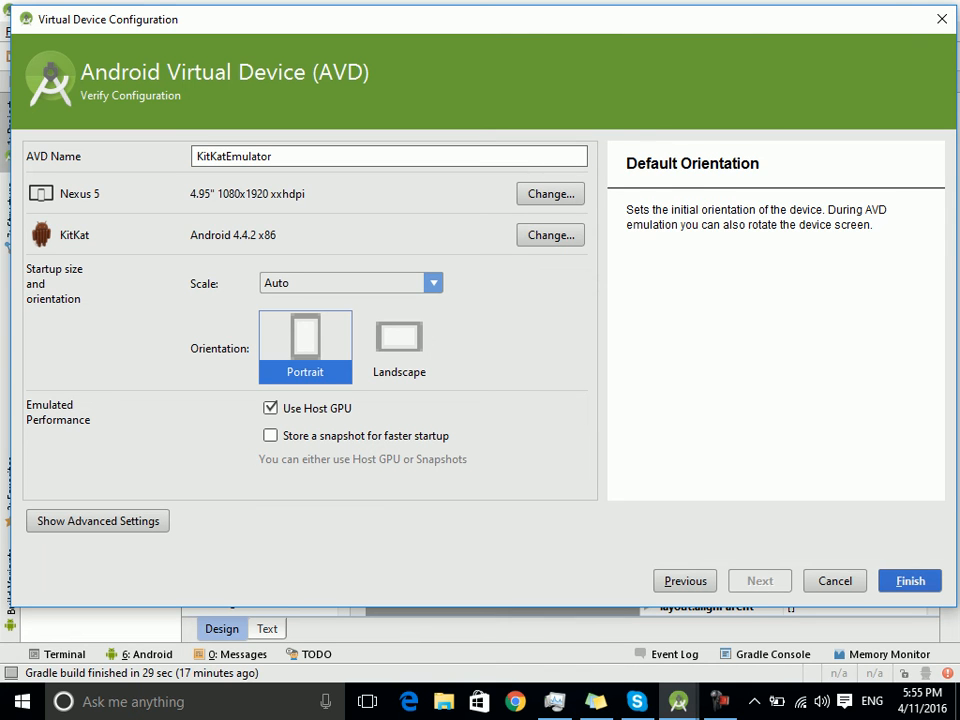
left_click(433, 283)
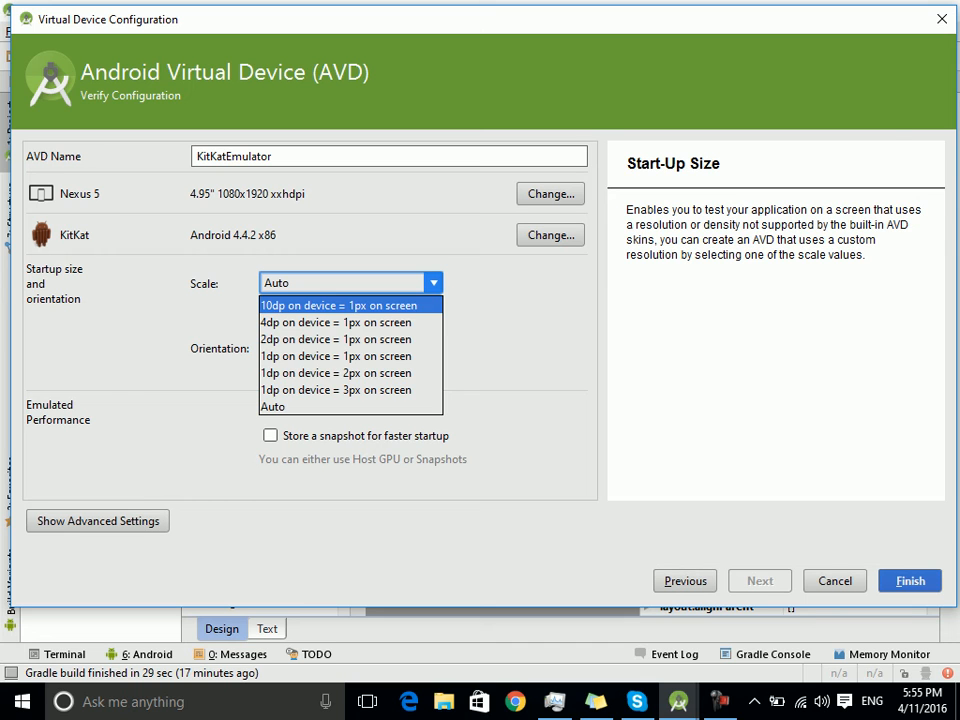
key("Escape")
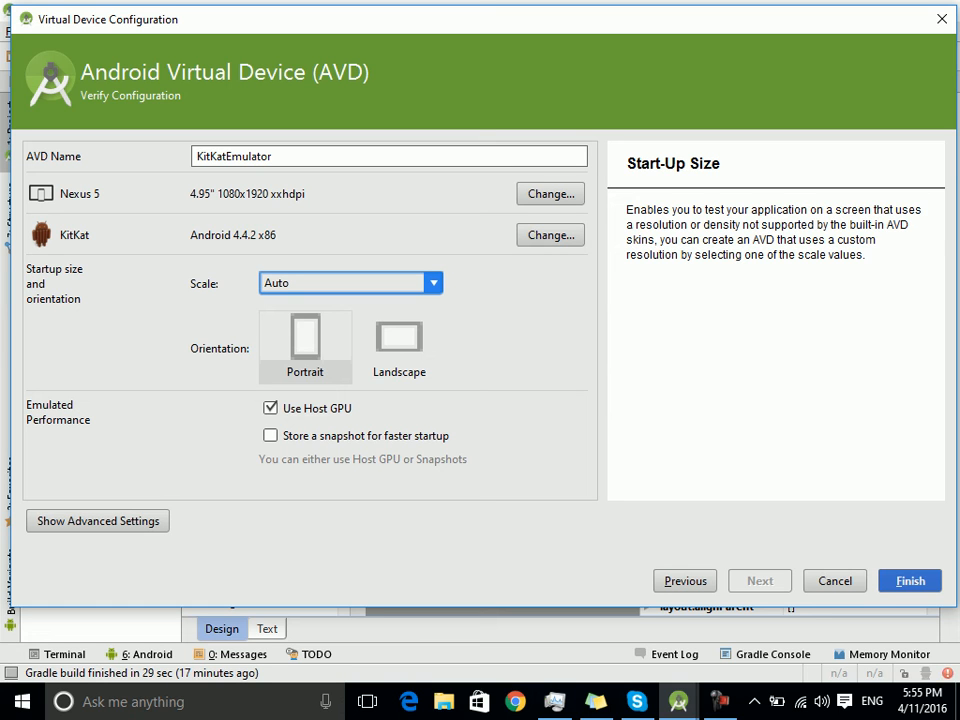
Show the advanced settings and set the front camera to Emulated and the back camera to Webcam0.
left_click(98, 521)
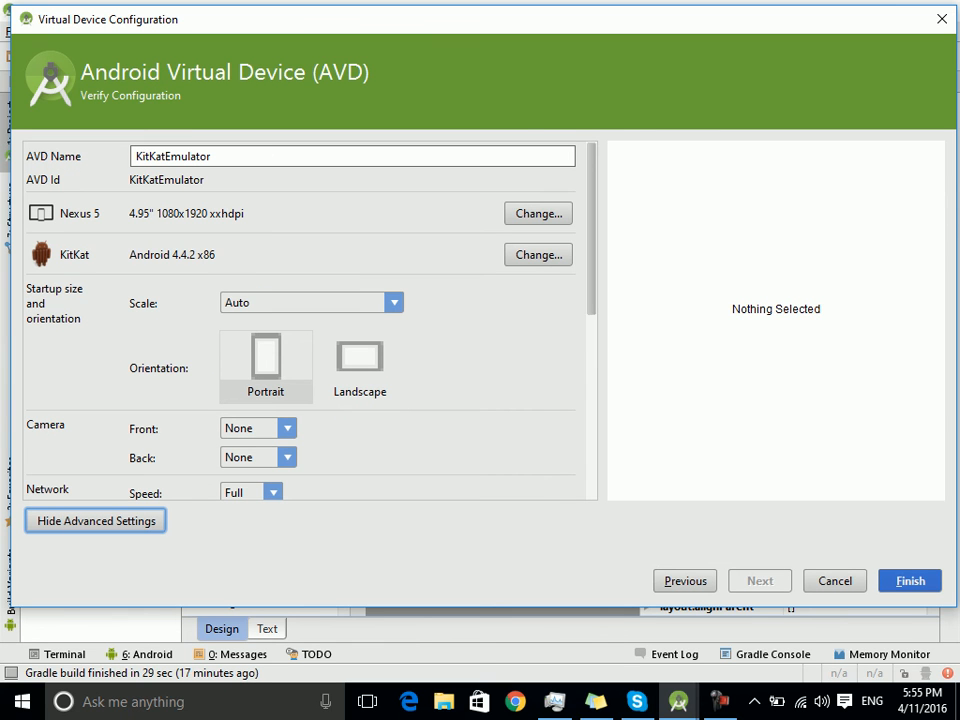
scroll(300, 320, "down", 1)
scroll(300, 320, "down", 3)
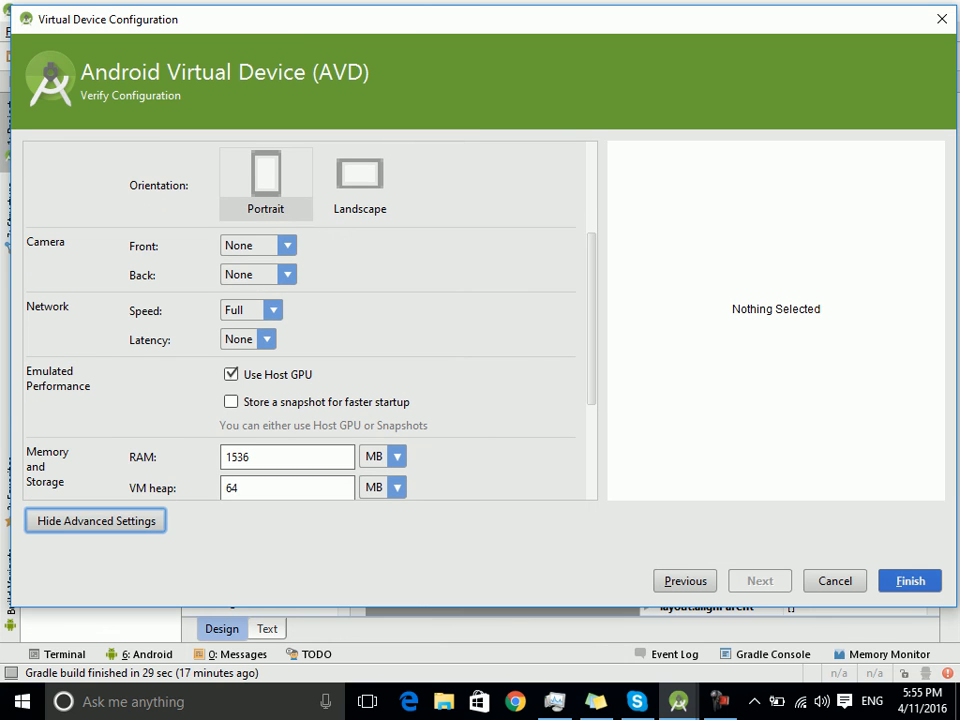
left_click(287, 245)
left_click(287, 245)
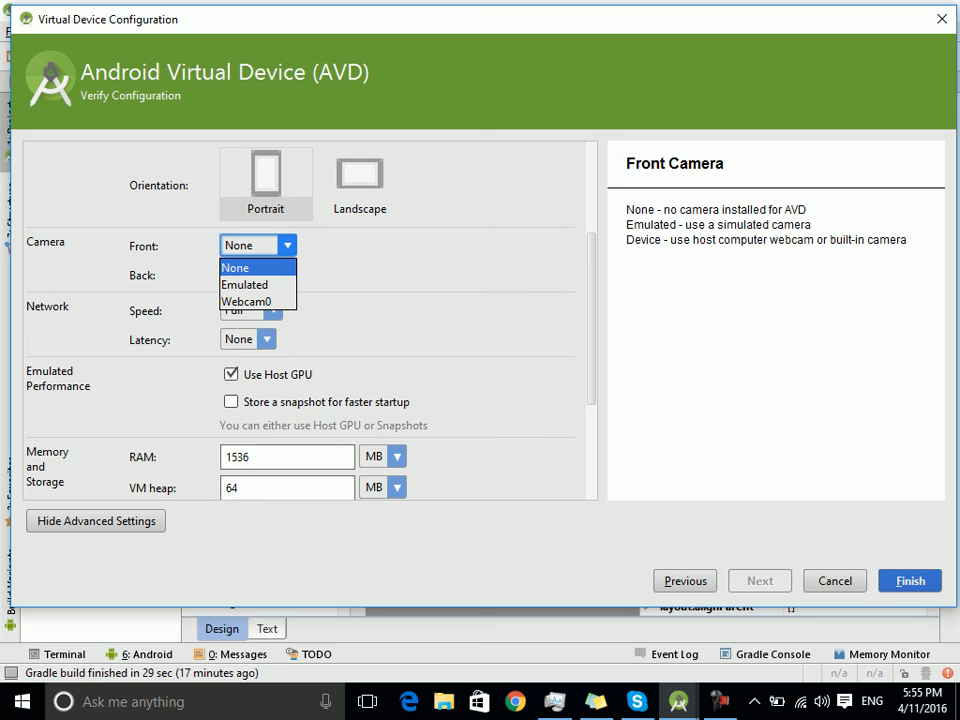
left_click(247, 302)
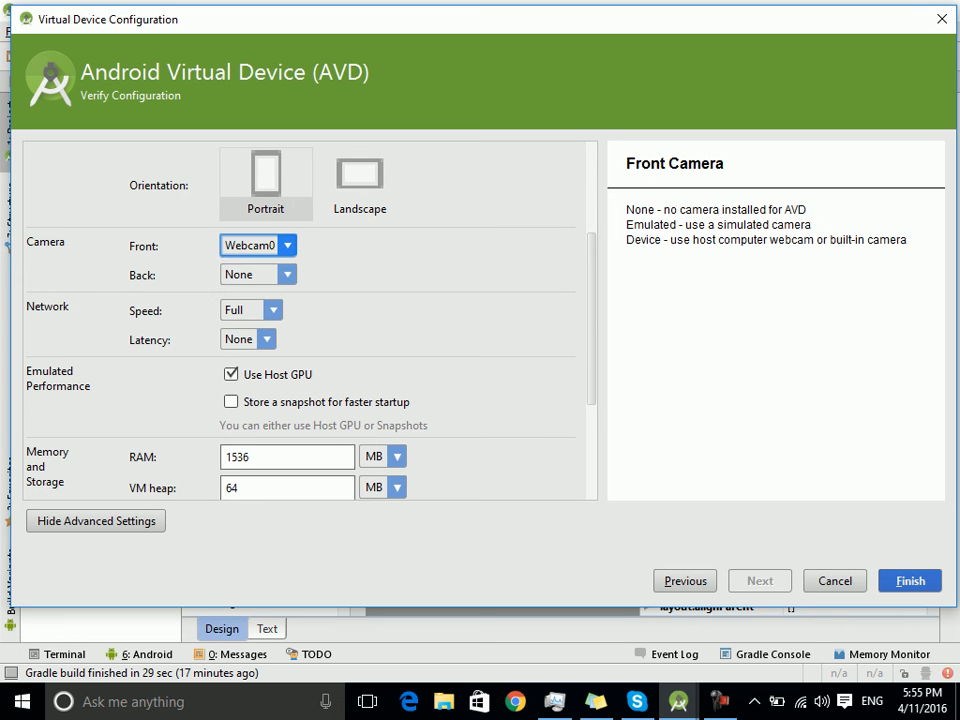
left_click(287, 246)
left_click(250, 284)
left_click(287, 275)
left_click(247, 331)
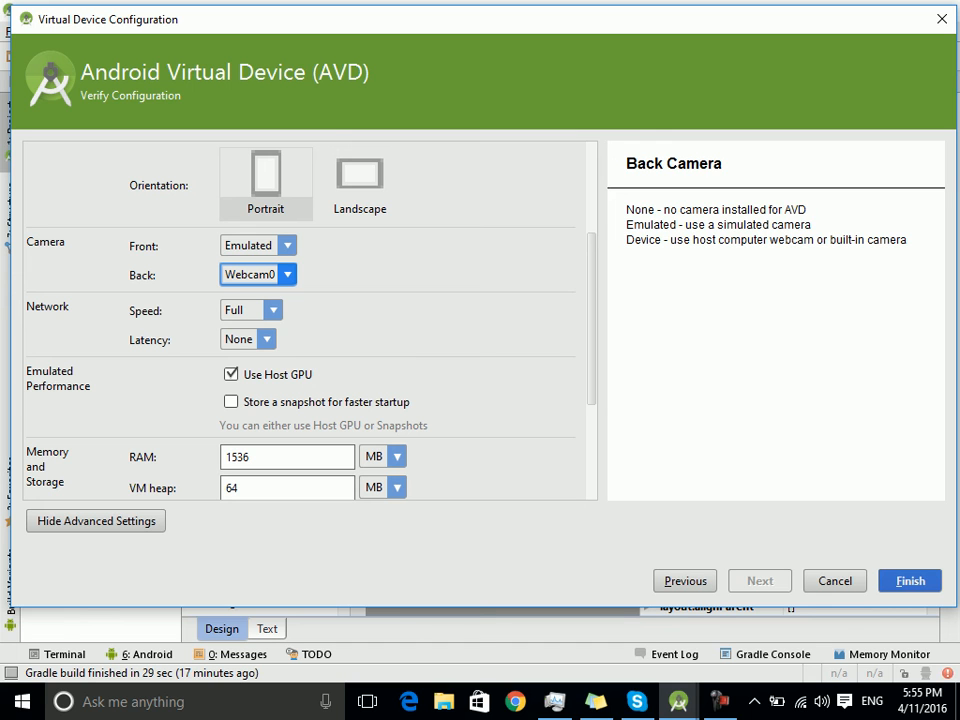
Review the network speed and latency options of the virtual device.
left_click(273, 310)
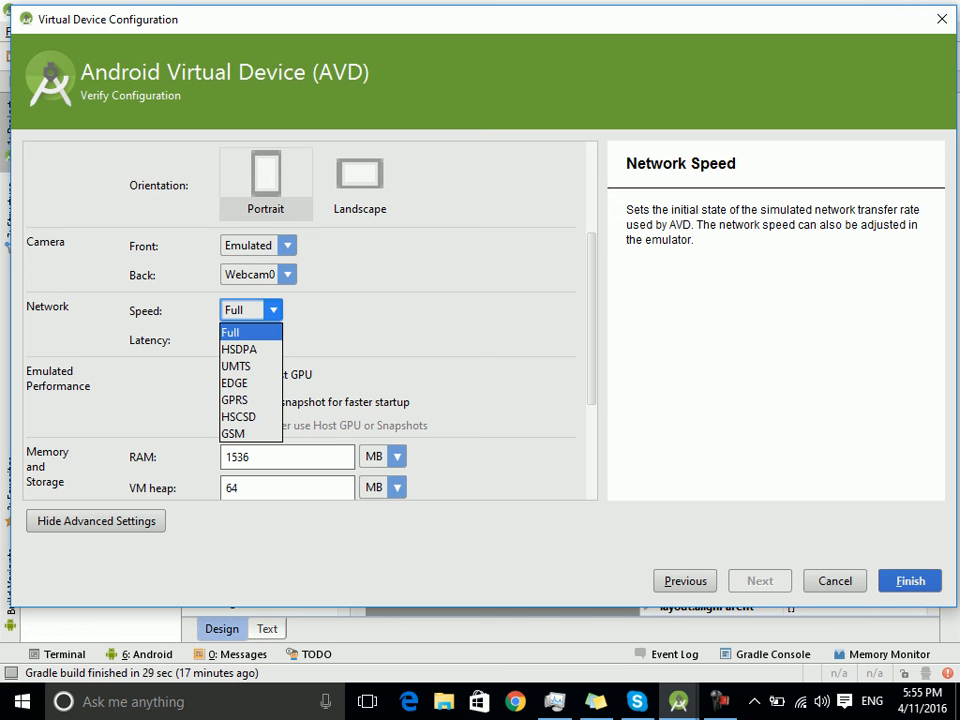
left_click(273, 310)
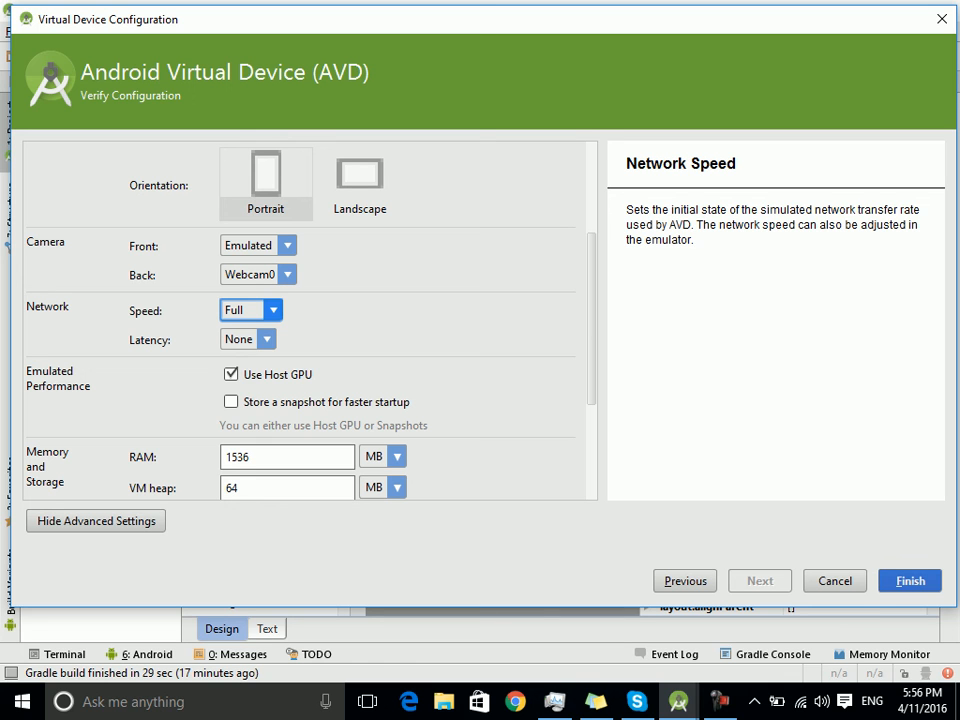
left_click(267, 339)
left_click(267, 339)
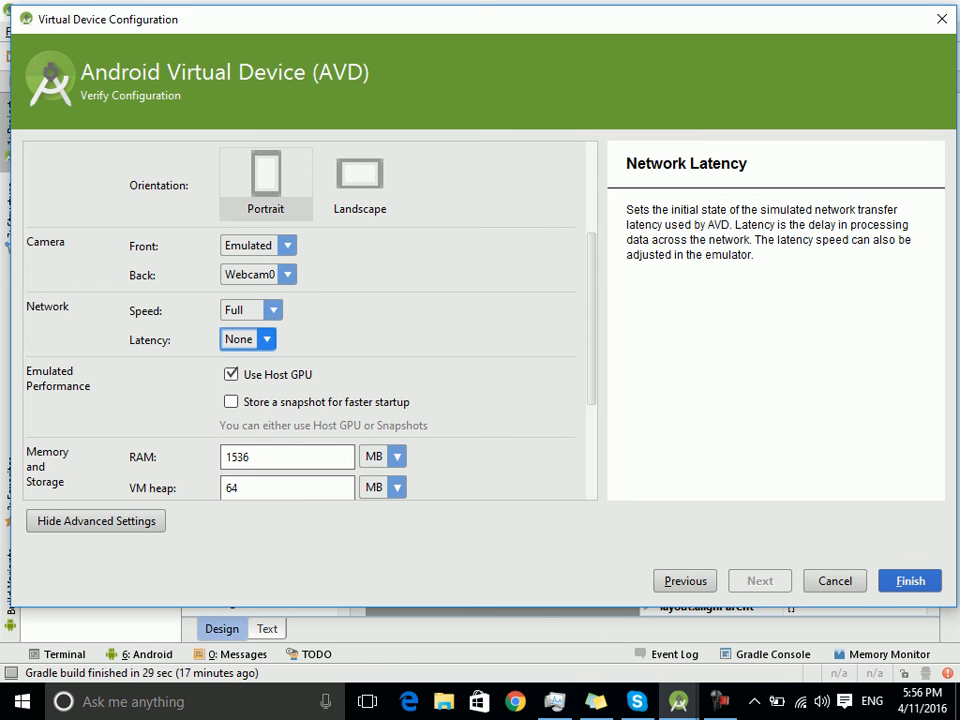
scroll(310, 320, "down", 3)
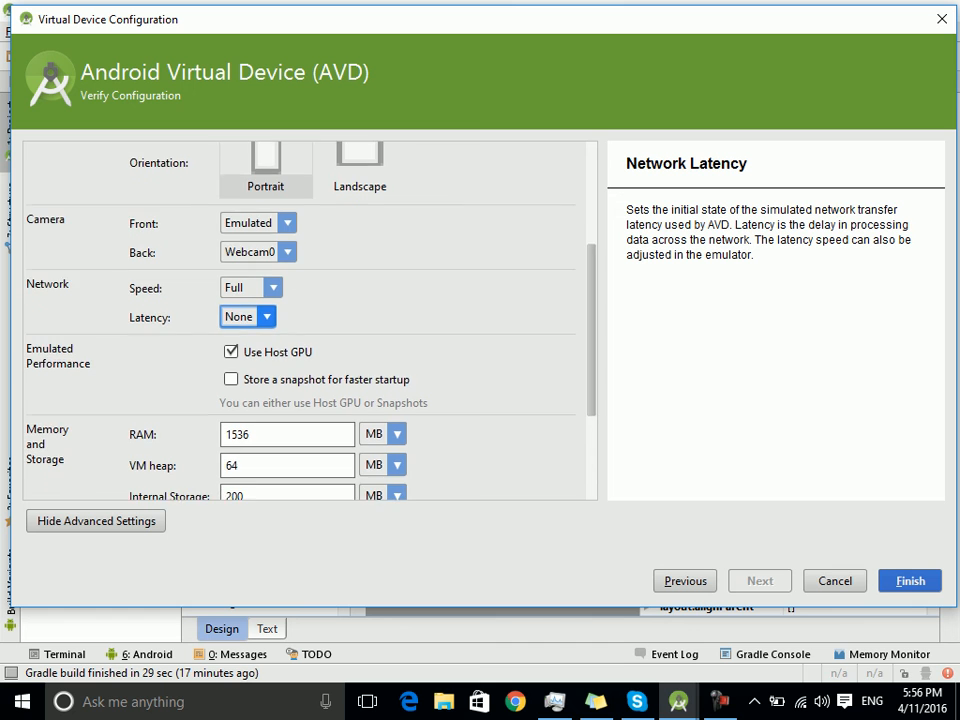
Set the size of the virtual device's Studio-managed SD card to 500 MB.
scroll(310, 320, "down", 2)
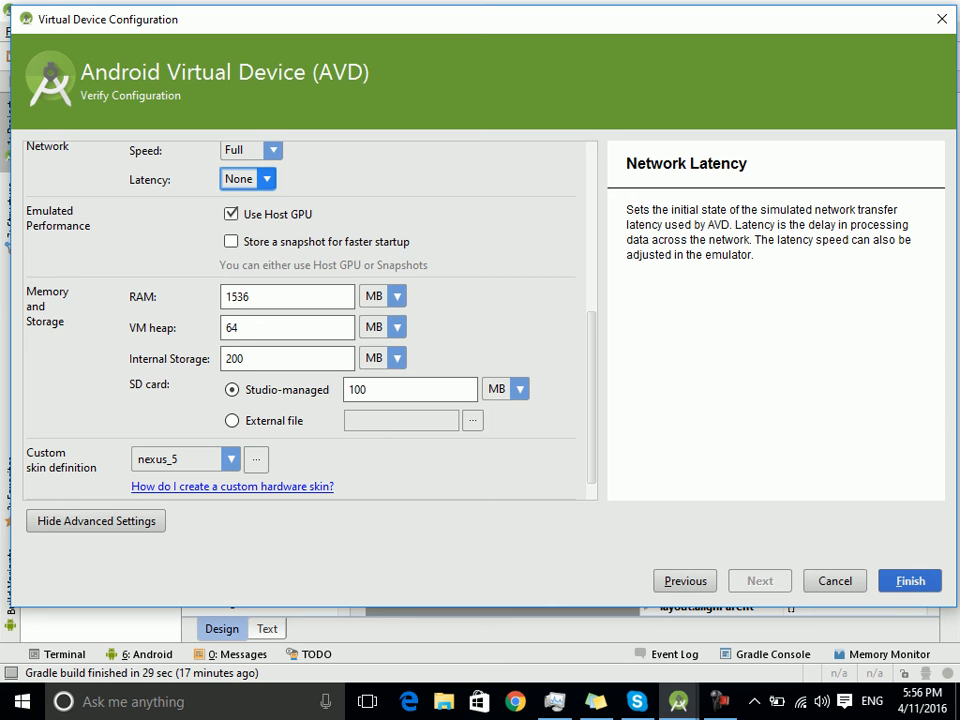
left_click(410, 390)
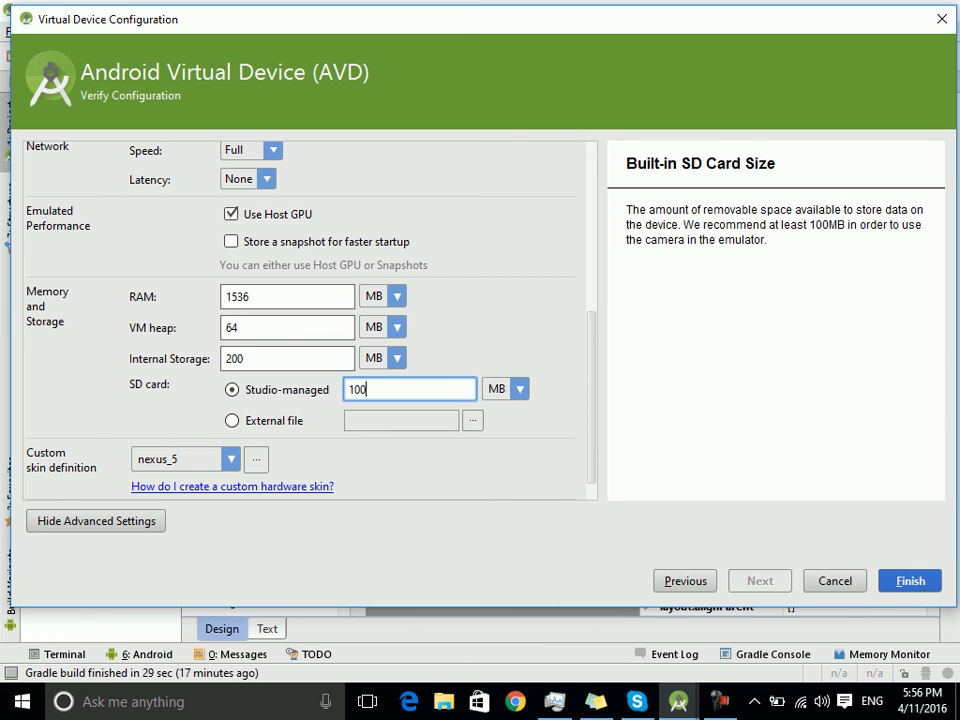
key("BackSpace")
key("BackSpace")
key("BackSpace")
type("500")
Disable keyboard input for the virtual device and finish its configuration to create it.
scroll(300, 320, "down", 1)
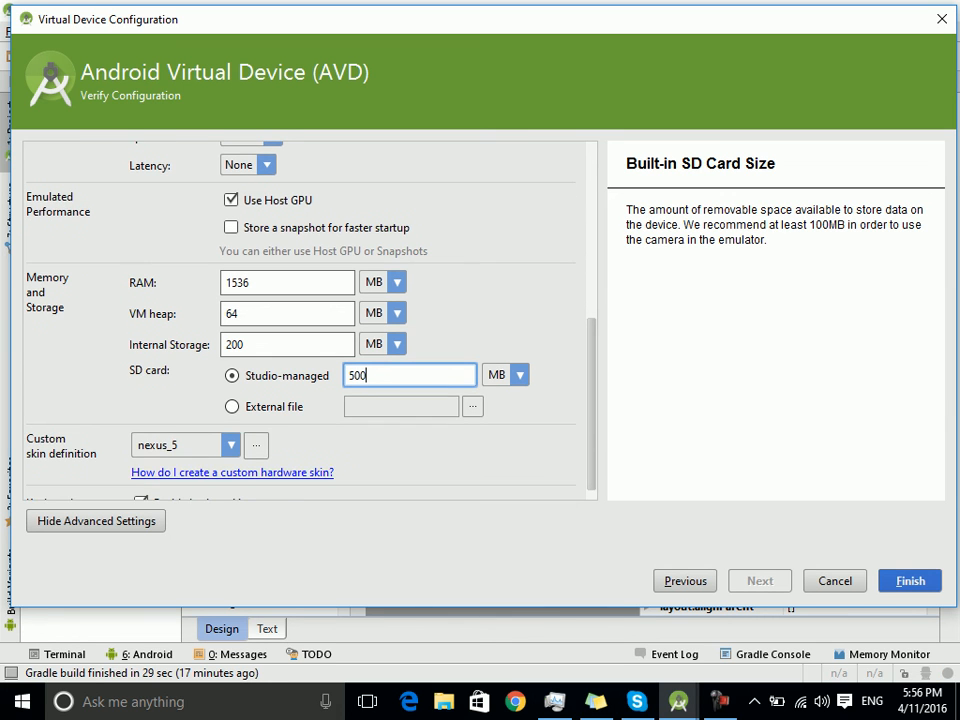
scroll(300, 320, "down", 1)
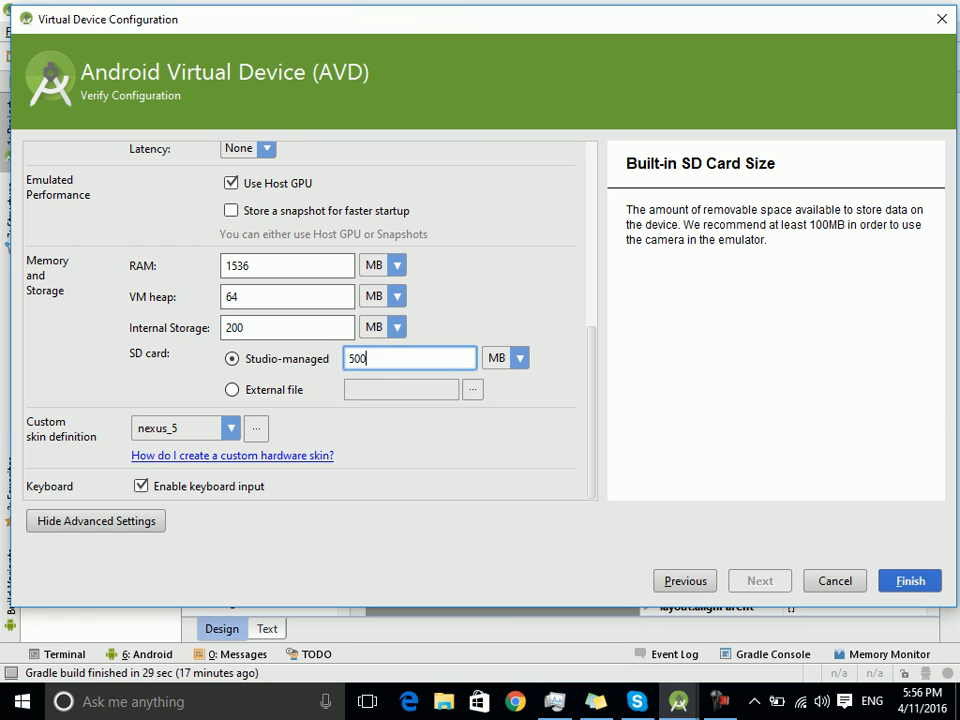
left_click(141, 486)
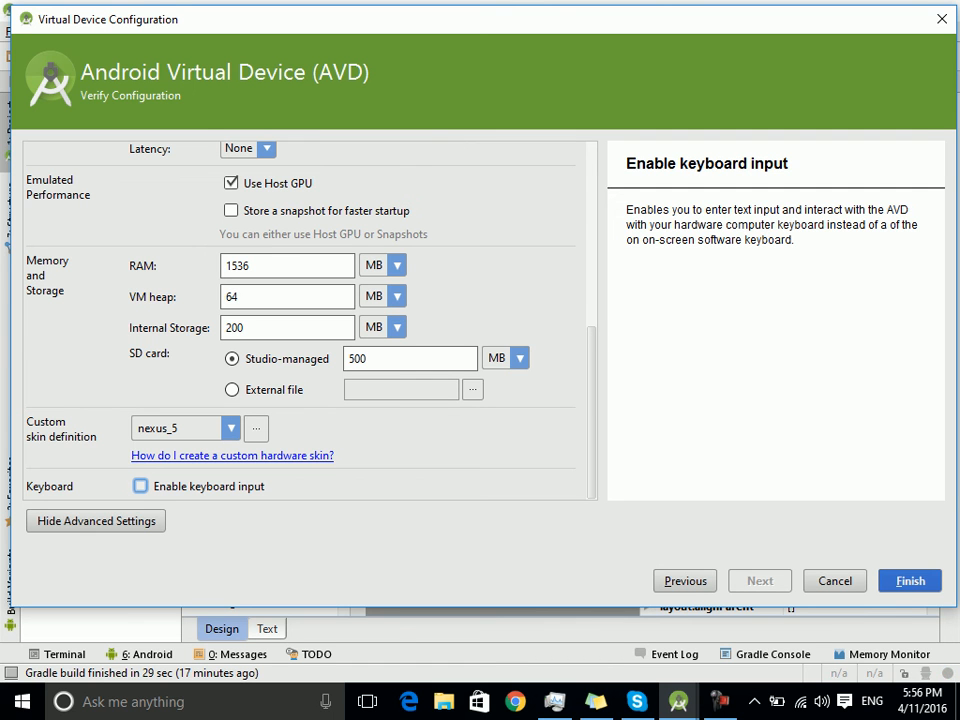
left_click(910, 581)
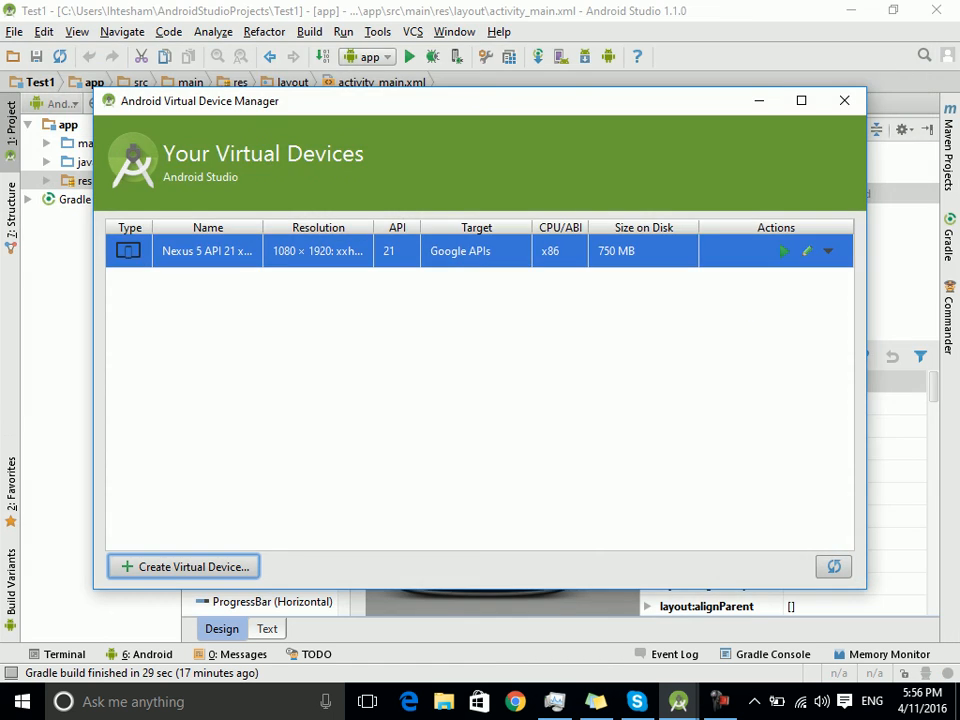